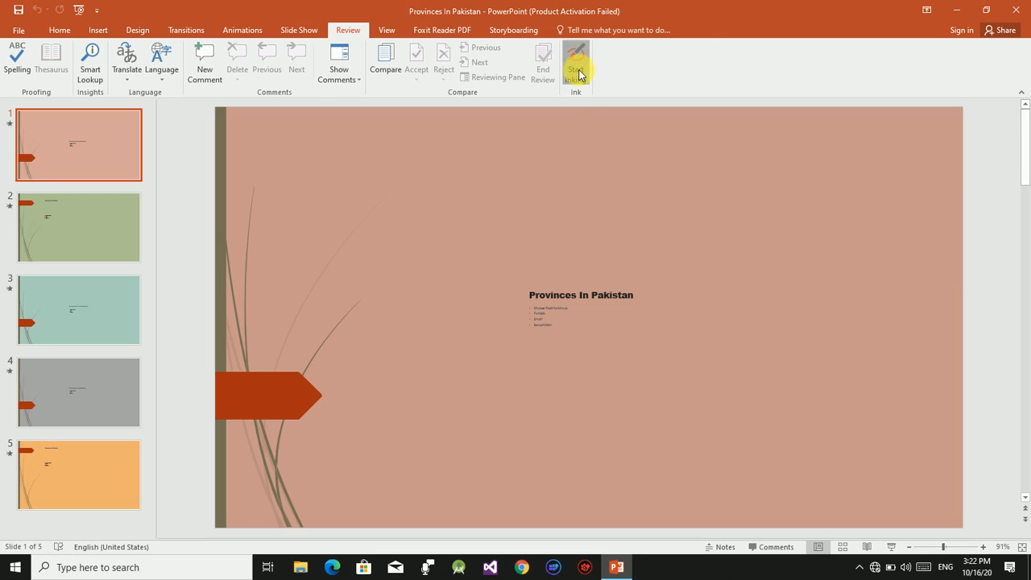
# Start ink annotation on slide 1 so that the pen tools become available.
pyautogui.click(589, 73)
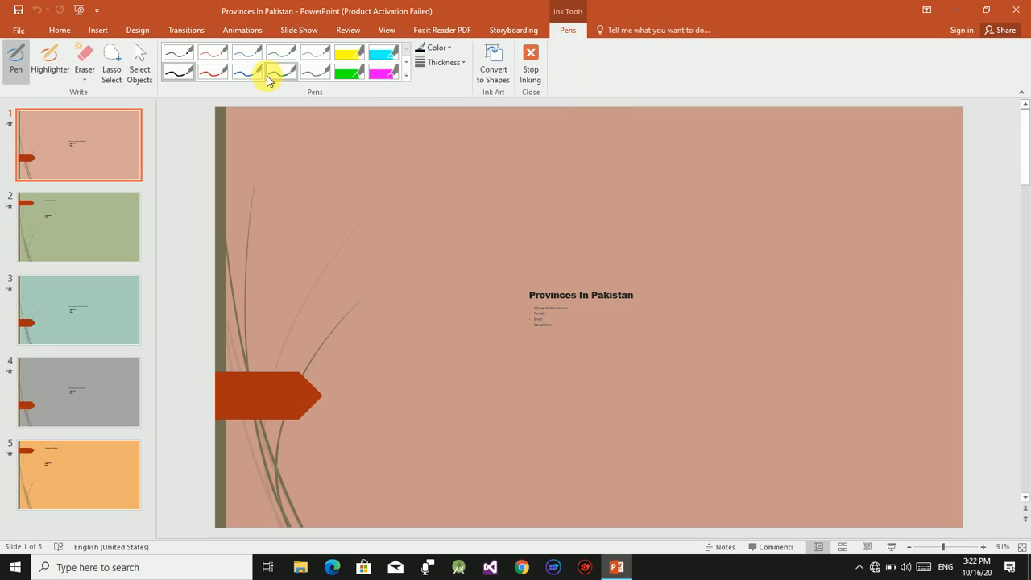
pyautogui.click(351, 31)
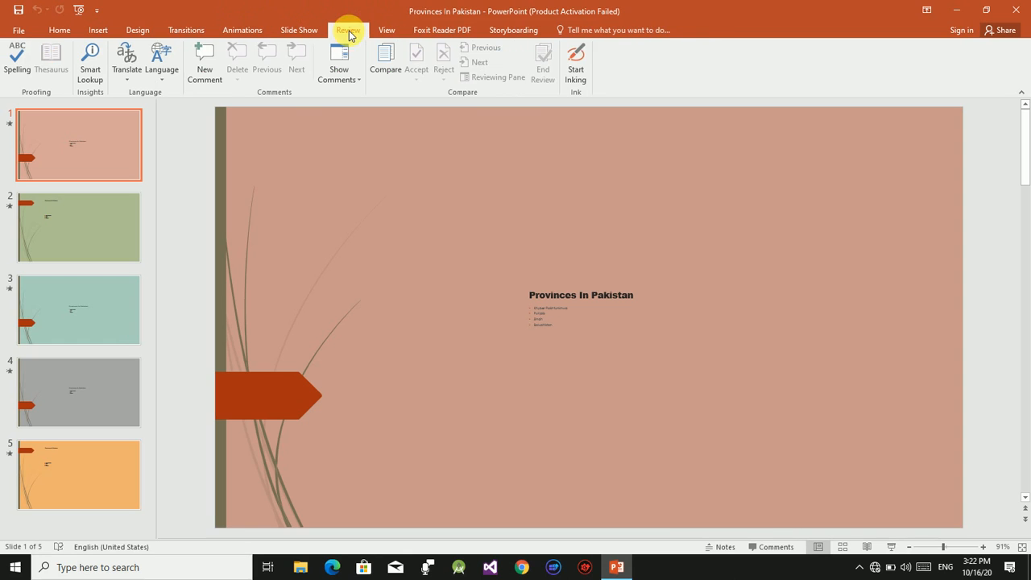
pyautogui.click(576, 74)
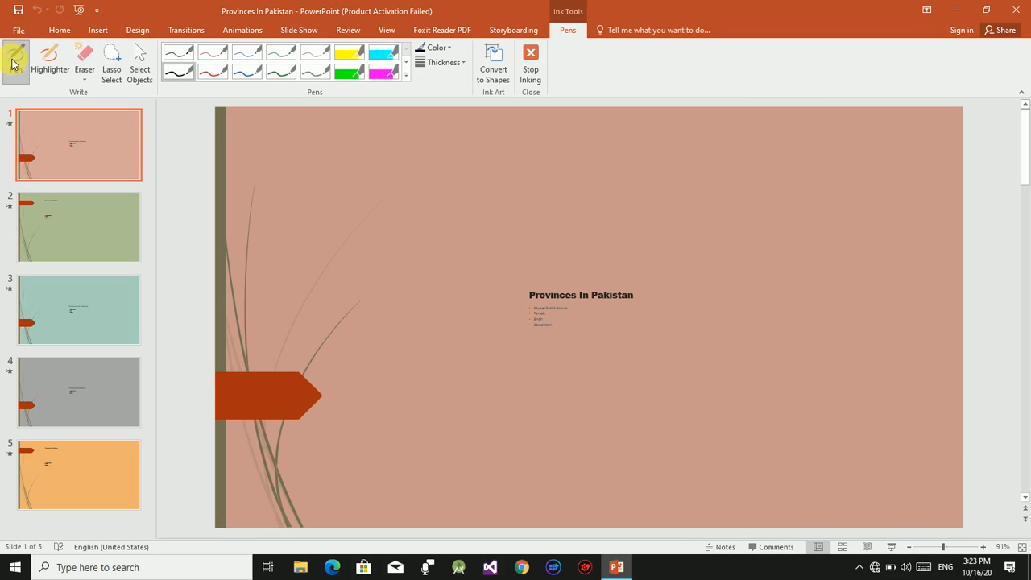
# Draw four separate freehand shapes with the black pen across the upper part of slide 1, above the title.
pyautogui.moveTo(379, 201)
pyautogui.mouseDown()
pyautogui.moveTo(414, 185)
pyautogui.moveTo(391, 247)
pyautogui.moveTo(378, 198)
pyautogui.mouseUp()
pyautogui.moveTo(534, 191)
pyautogui.mouseDown()
pyautogui.moveTo(540, 231)
pyautogui.moveTo(552, 201)
pyautogui.moveTo(536, 197)
pyautogui.mouseUp()
pyautogui.moveTo(666, 172)
pyautogui.mouseDown()
pyautogui.moveTo(634, 198)
pyautogui.moveTo(678, 197)
pyautogui.moveTo(661, 178)
pyautogui.mouseUp()
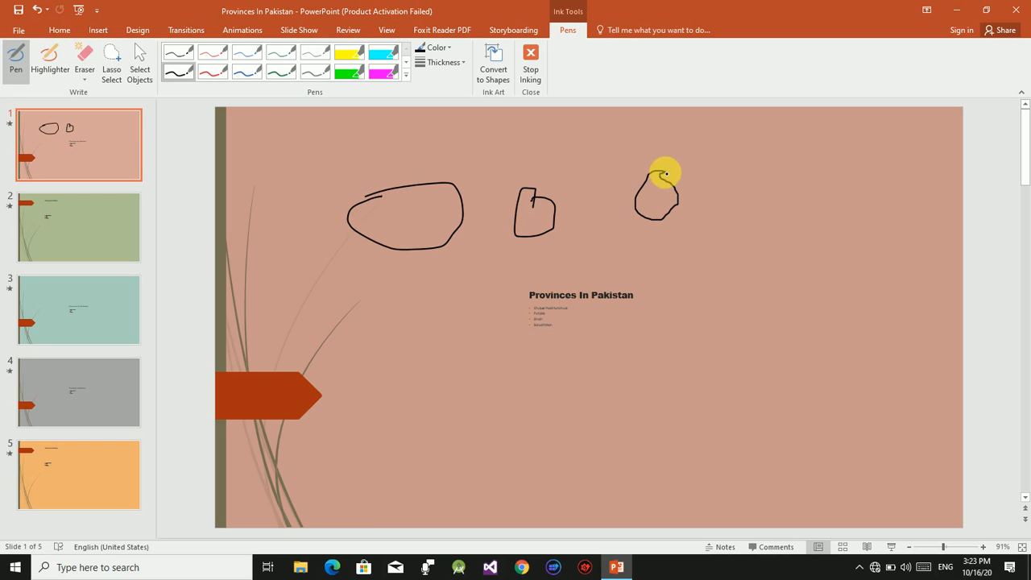
pyautogui.moveTo(796, 153)
pyautogui.mouseDown()
pyautogui.moveTo(766, 177)
pyautogui.moveTo(821, 184)
pyautogui.moveTo(819, 211)
pyautogui.mouseUp()
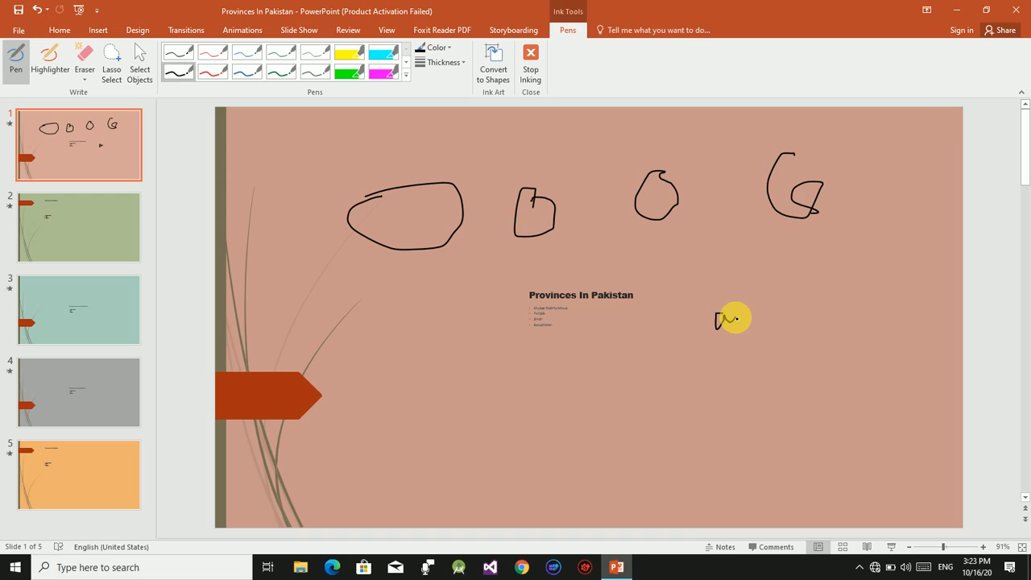
# Handwrite the expression "a² + b² =" with the black pen beside the slide title.
pyautogui.moveTo(714, 290); pyautogui.dragTo(740, 326)
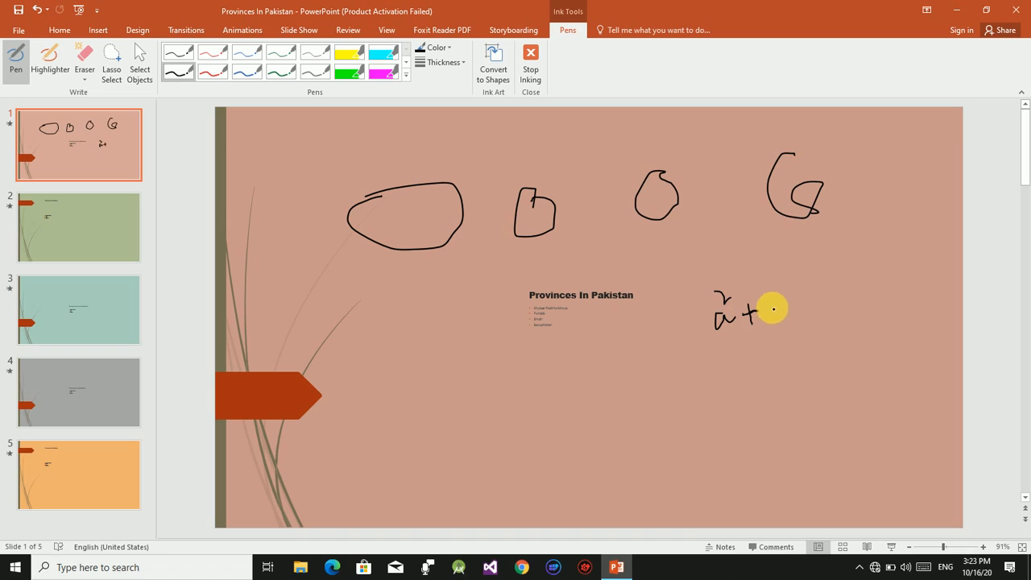
pyautogui.moveTo(767, 281); pyautogui.dragTo(771, 318)
pyautogui.moveTo(778, 282); pyautogui.dragTo(809, 307)
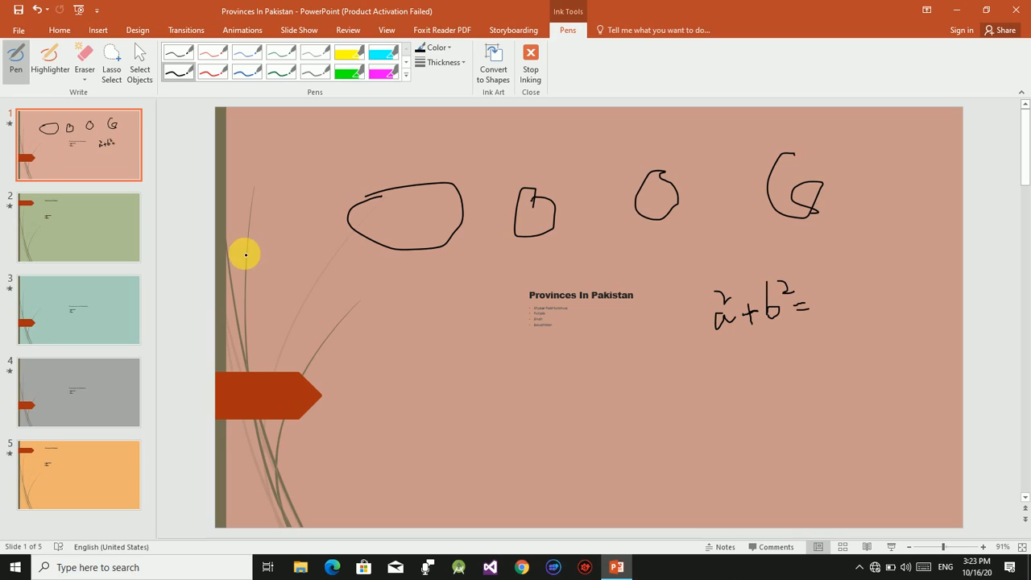
# Draw thick freehand highlighter strokes beside and across the title text on slide 1.
pyautogui.click(48, 61)
pyautogui.moveTo(287, 253)
pyautogui.mouseDown()
pyautogui.moveTo(325, 302)
pyautogui.moveTo(307, 322)
pyautogui.moveTo(330, 318)
pyautogui.mouseUp()
pyautogui.moveTo(451, 312)
pyautogui.mouseDown()
pyautogui.moveTo(387, 375)
pyautogui.moveTo(478, 309)
pyautogui.moveTo(509, 391)
pyautogui.mouseUp()
pyautogui.moveTo(665, 275)
pyautogui.mouseDown()
pyautogui.moveTo(737, 326)
pyautogui.moveTo(661, 290)
pyautogui.moveTo(670, 255)
pyautogui.mouseUp()
# Erase all the pen and highlighter strokes from slide 1.
pyautogui.click(84, 62)
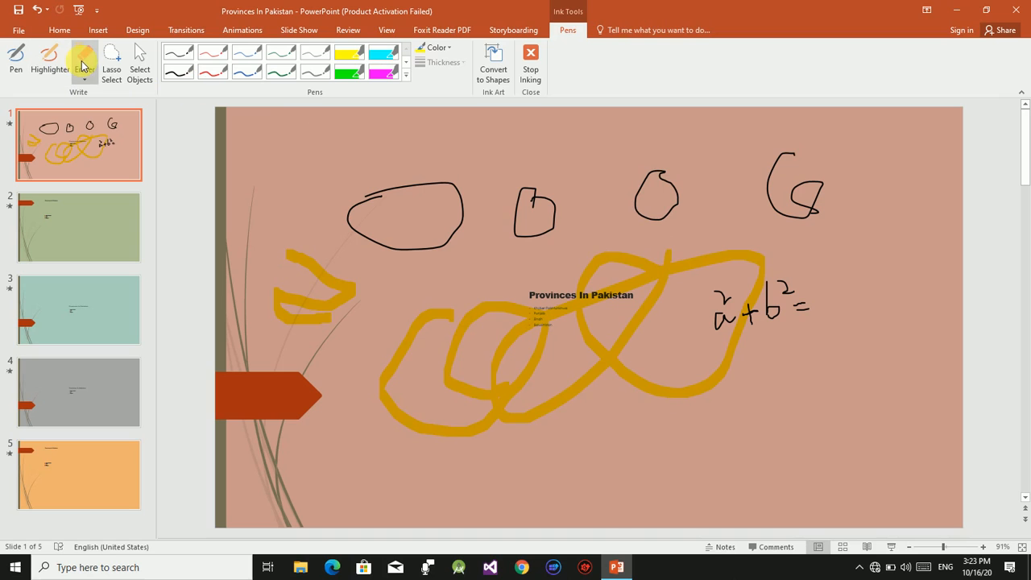
pyautogui.moveTo(342, 200)
pyautogui.mouseDown()
pyautogui.moveTo(340, 257)
pyautogui.moveTo(524, 202)
pyautogui.mouseUp()
pyautogui.moveTo(646, 226)
pyautogui.mouseDown()
pyautogui.moveTo(728, 253)
pyautogui.moveTo(652, 347)
pyautogui.moveTo(696, 340)
pyautogui.moveTo(900, 226)
pyautogui.moveTo(794, 295)
pyautogui.mouseUp()
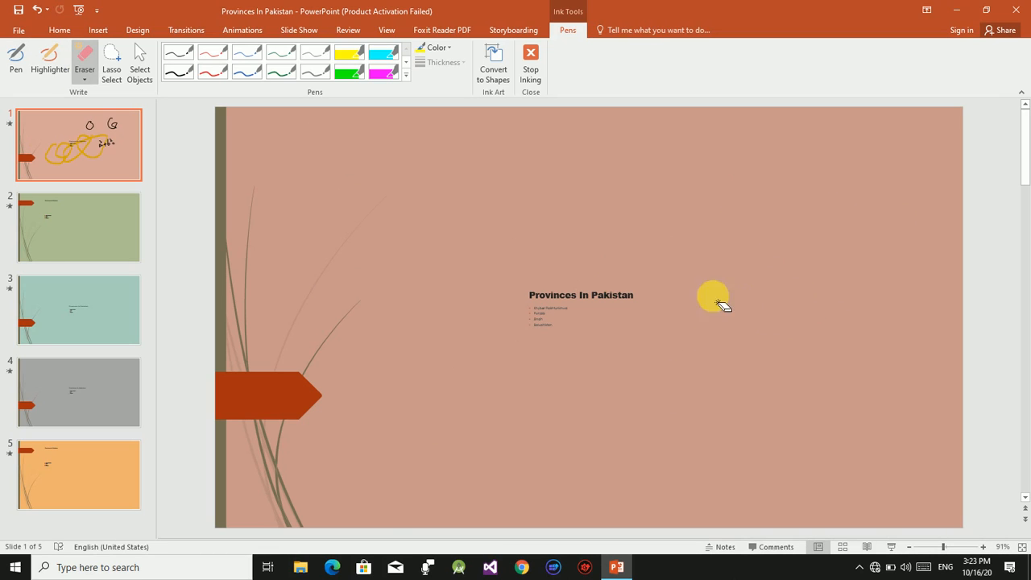
# Try lasso selections over the area around the slide title.
pyautogui.click(112, 63)
pyautogui.moveTo(288, 178)
pyautogui.mouseDown()
pyautogui.moveTo(301, 196)
pyautogui.moveTo(468, 191)
pyautogui.moveTo(495, 364)
pyautogui.moveTo(495, 465)
pyautogui.moveTo(557, 465)
pyautogui.mouseUp()
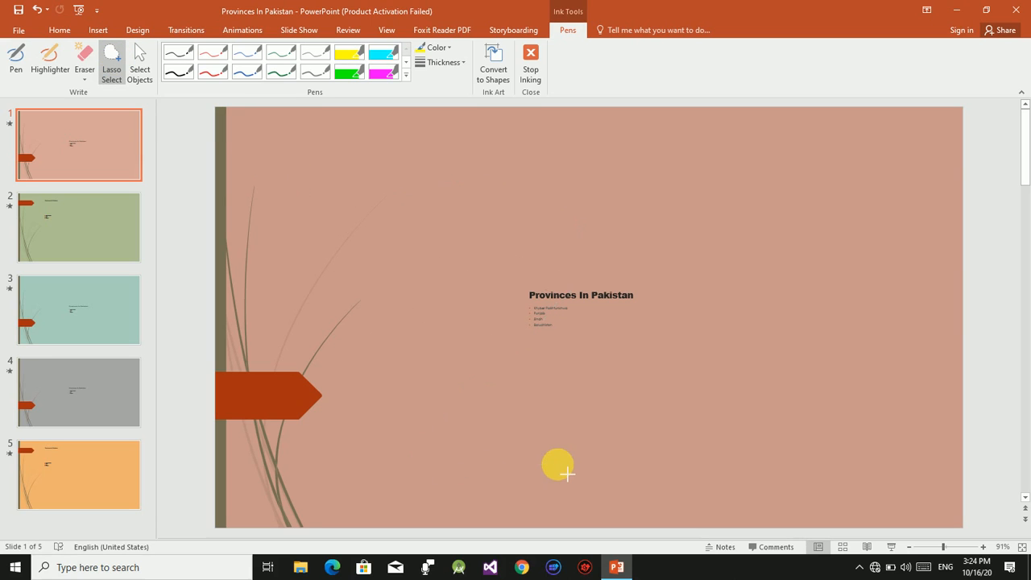
pyautogui.moveTo(502, 225)
pyautogui.mouseDown()
pyautogui.moveTo(779, 334)
pyautogui.moveTo(854, 224)
pyautogui.mouseUp()
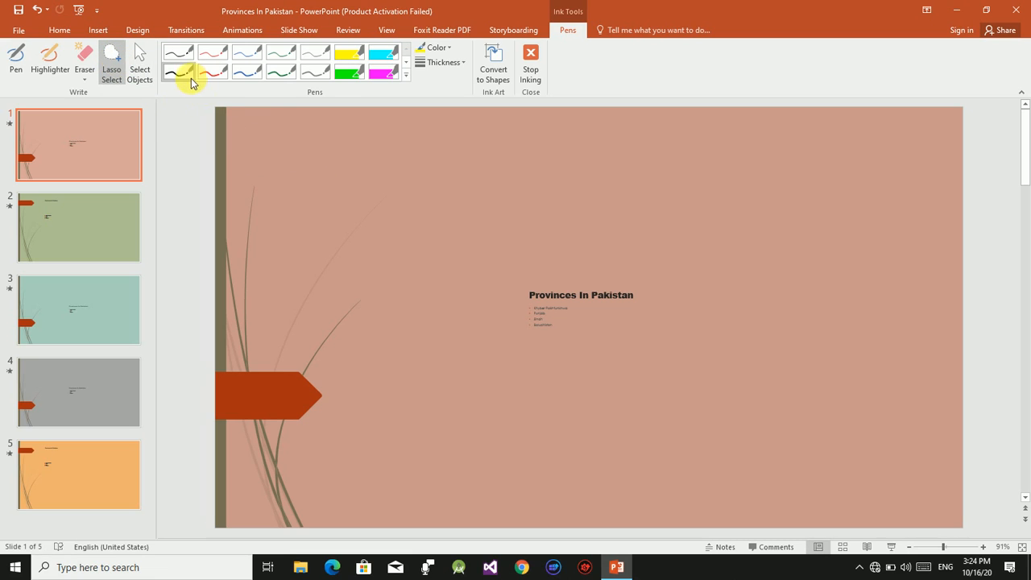
pyautogui.moveTo(298, 256)
pyautogui.mouseDown()
pyautogui.moveTo(322, 279)
pyautogui.moveTo(603, 338)
pyautogui.moveTo(810, 300)
pyautogui.mouseUp()
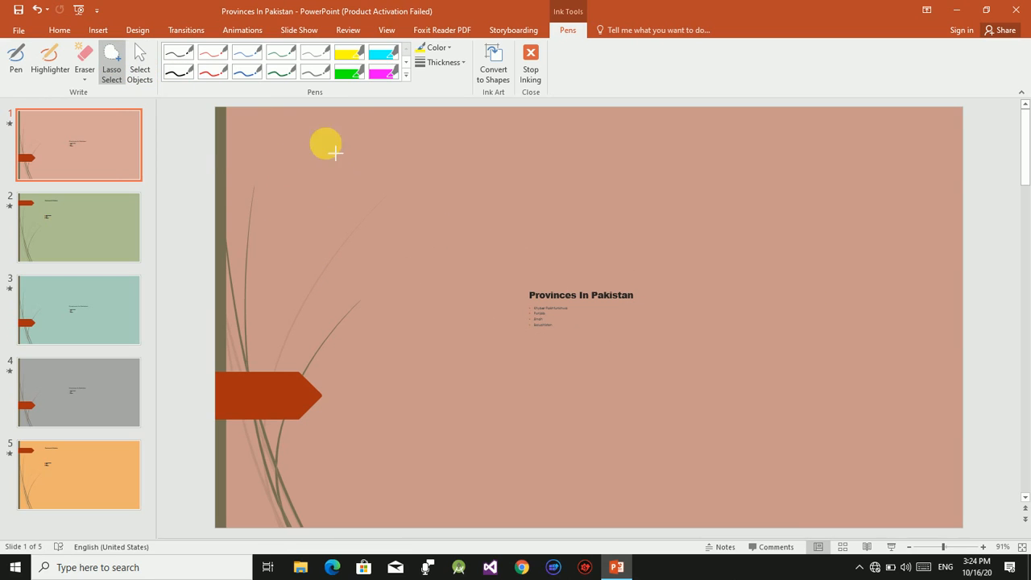
# Draw a closed, boat-like freehand shape with the thin gray pen above and left of the slide title.
pyautogui.click(314, 55)
pyautogui.moveTo(379, 189)
pyautogui.mouseDown()
pyautogui.moveTo(511, 231)
pyautogui.moveTo(341, 166)
pyautogui.moveTo(376, 193)
pyautogui.mouseUp()
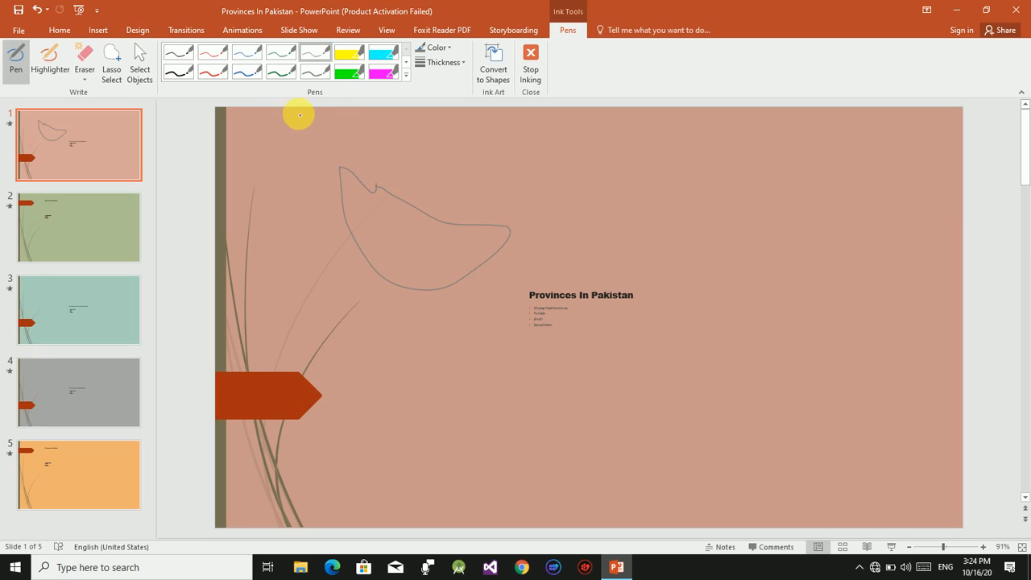
# Select the gray freehand shape, stretch it wider, and move it down beside the red arrow.
pyautogui.click(141, 58)
pyautogui.moveTo(289, 121)
pyautogui.mouseDown()
pyautogui.moveTo(418, 276)
pyautogui.moveTo(584, 371)
pyautogui.mouseUp()
pyautogui.moveTo(410, 226)
pyautogui.mouseDown()
pyautogui.moveTo(492, 226)
pyautogui.moveTo(460, 258)
pyautogui.mouseUp()
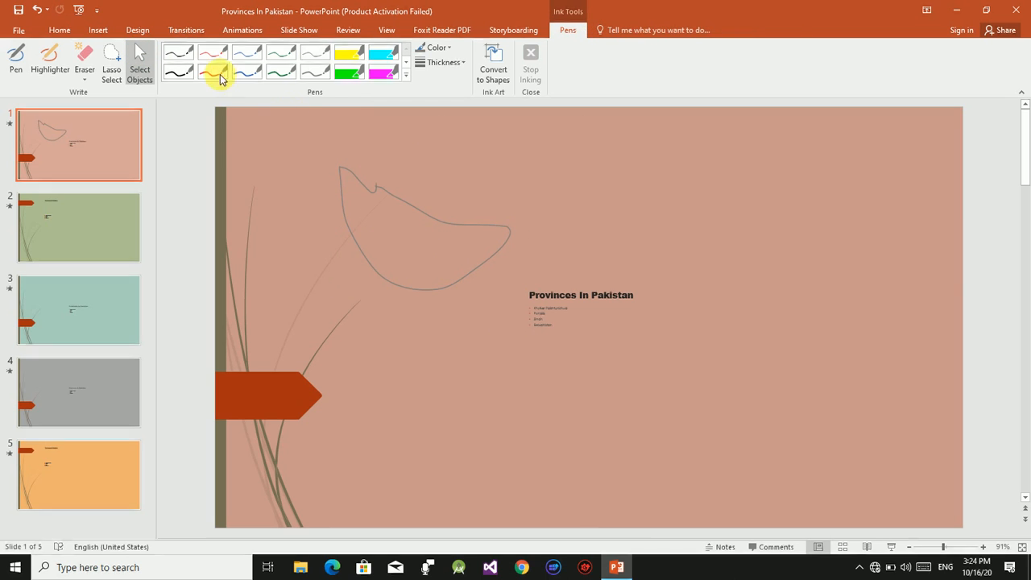
pyautogui.moveTo(303, 138)
pyautogui.mouseDown()
pyautogui.moveTo(438, 294)
pyautogui.moveTo(565, 333)
pyautogui.mouseUp()
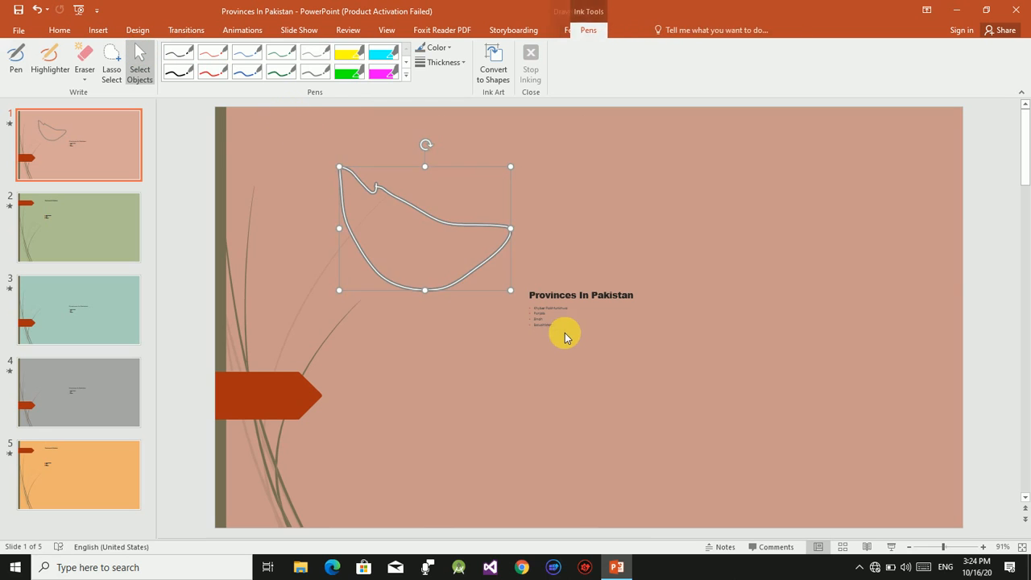
pyautogui.moveTo(425, 169)
pyautogui.mouseDown()
pyautogui.moveTo(425, 200)
pyautogui.moveTo(425, 170)
pyautogui.mouseUp()
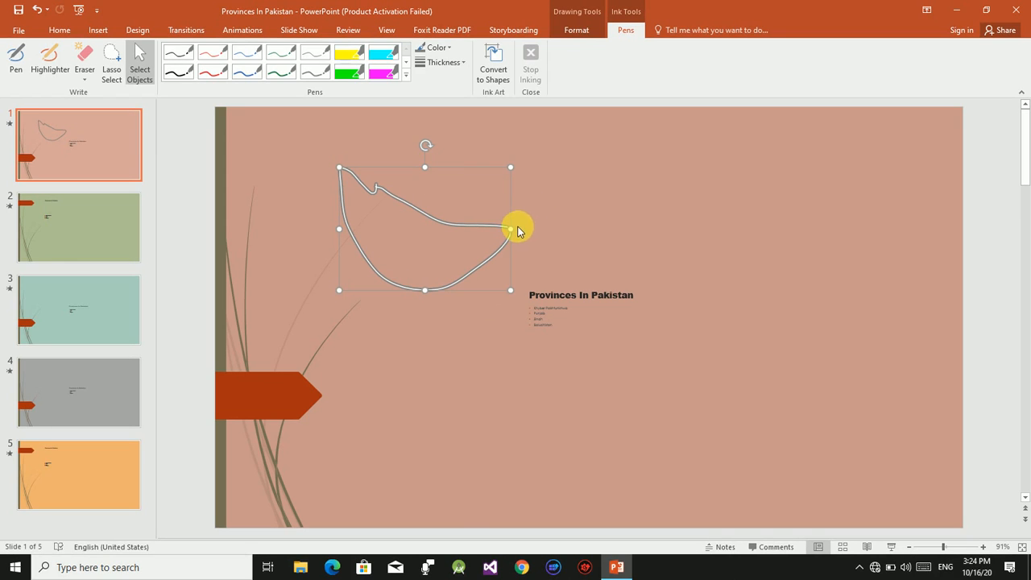
pyautogui.moveTo(520, 230); pyautogui.dragTo(559, 228)
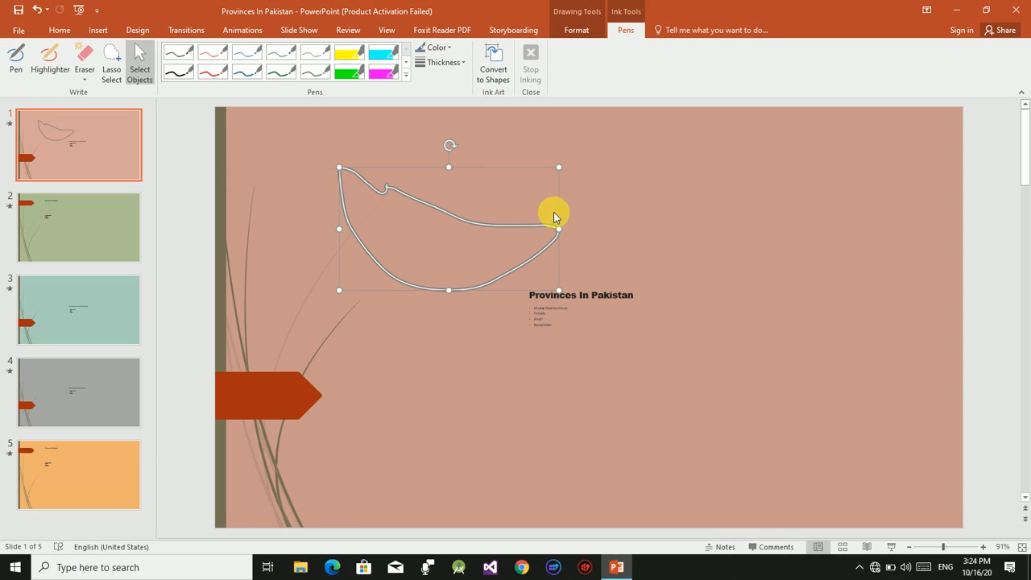
pyautogui.moveTo(562, 218)
pyautogui.mouseDown()
pyautogui.moveTo(723, 183)
pyautogui.moveTo(668, 212)
pyautogui.moveTo(690, 302)
pyautogui.moveTo(727, 270)
pyautogui.moveTo(670, 306)
pyautogui.moveTo(543, 329)
pyautogui.mouseUp()
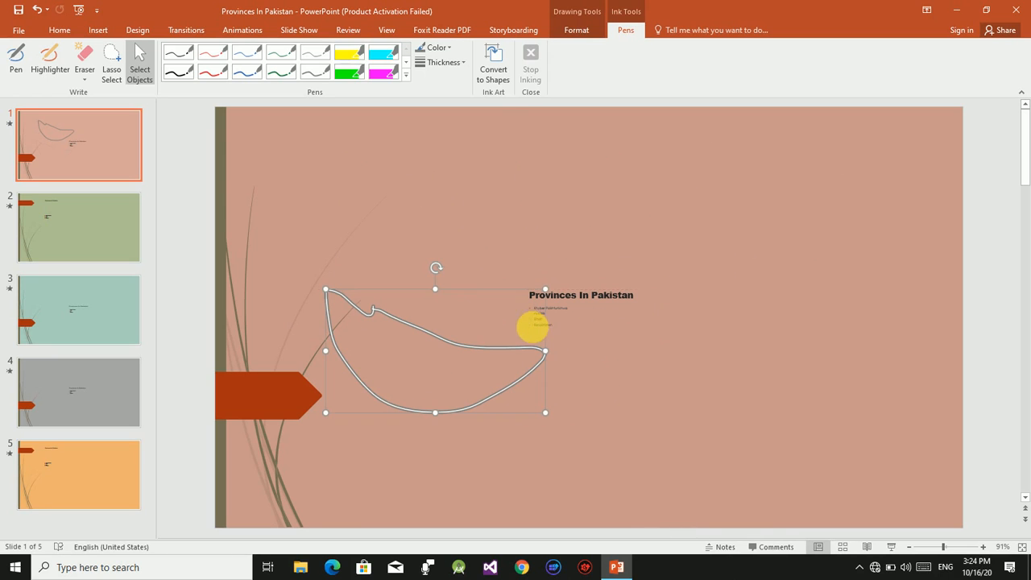
# Draw a large closed freehand shape with the green highlighter above the gray outline.
pyautogui.click(349, 73)
pyautogui.moveTo(410, 182)
pyautogui.mouseDown()
pyautogui.moveTo(411, 315)
pyautogui.moveTo(414, 185)
pyautogui.mouseUp()
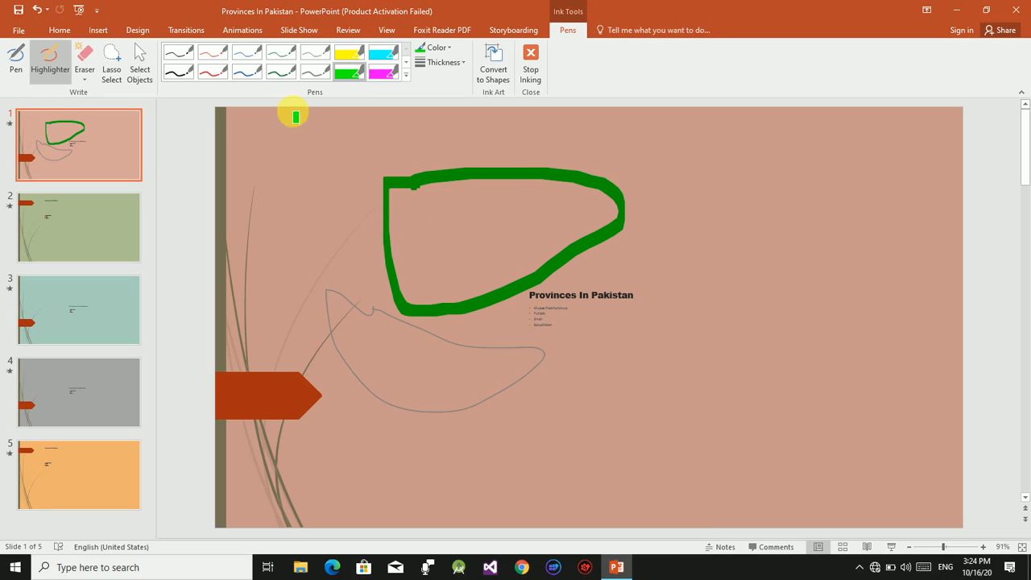
# Change the highlighter color to dark gray and draw two freehand loops right of and below the title text.
pyautogui.click(443, 50)
pyautogui.click(443, 95)
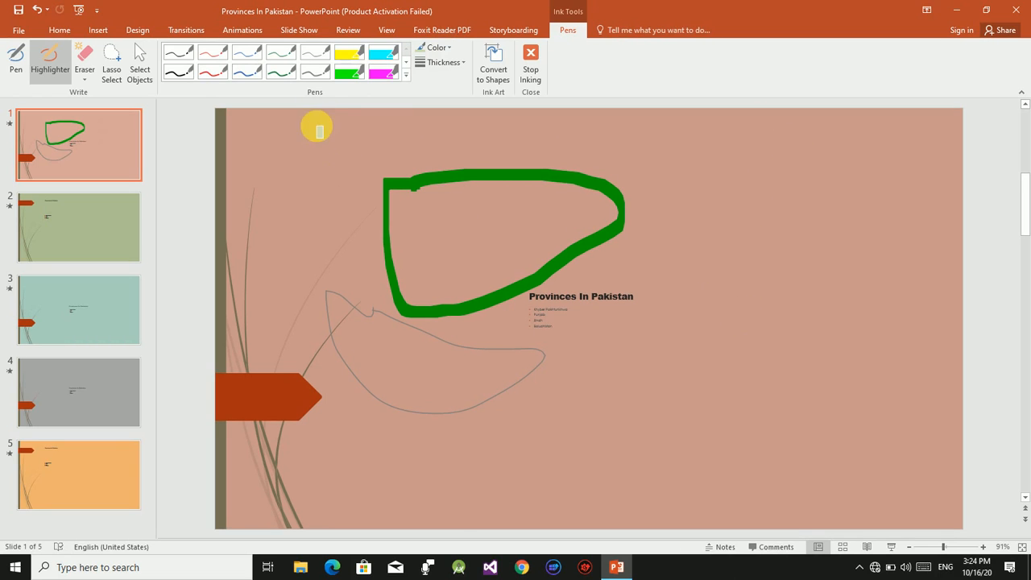
pyautogui.click(451, 50)
pyautogui.click(433, 111)
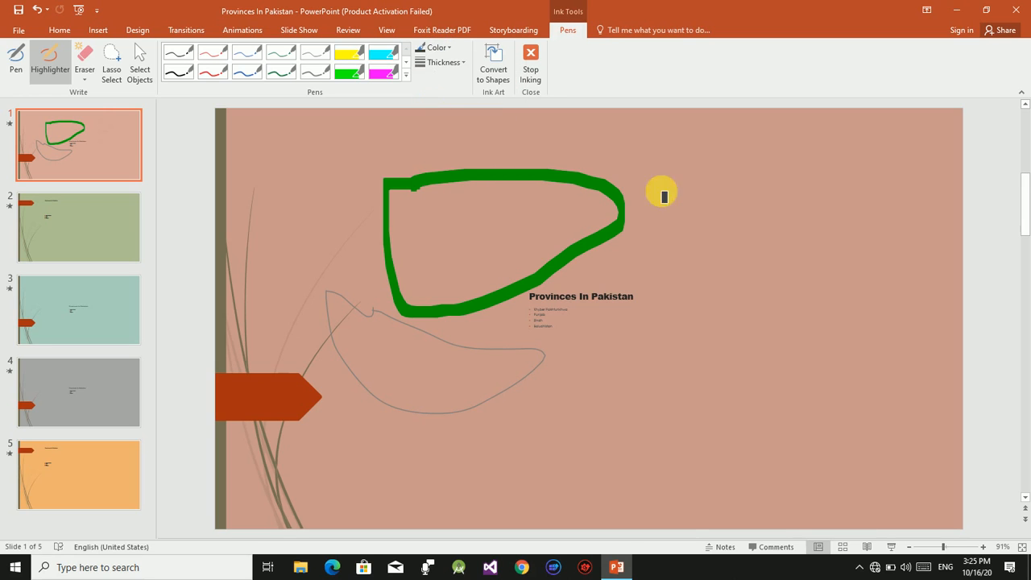
pyautogui.moveTo(766, 230)
pyautogui.mouseDown()
pyautogui.moveTo(830, 228)
pyautogui.moveTo(756, 266)
pyautogui.mouseUp()
pyautogui.moveTo(626, 321)
pyautogui.mouseDown()
pyautogui.moveTo(614, 325)
pyautogui.moveTo(685, 427)
pyautogui.moveTo(629, 382)
pyautogui.mouseUp()
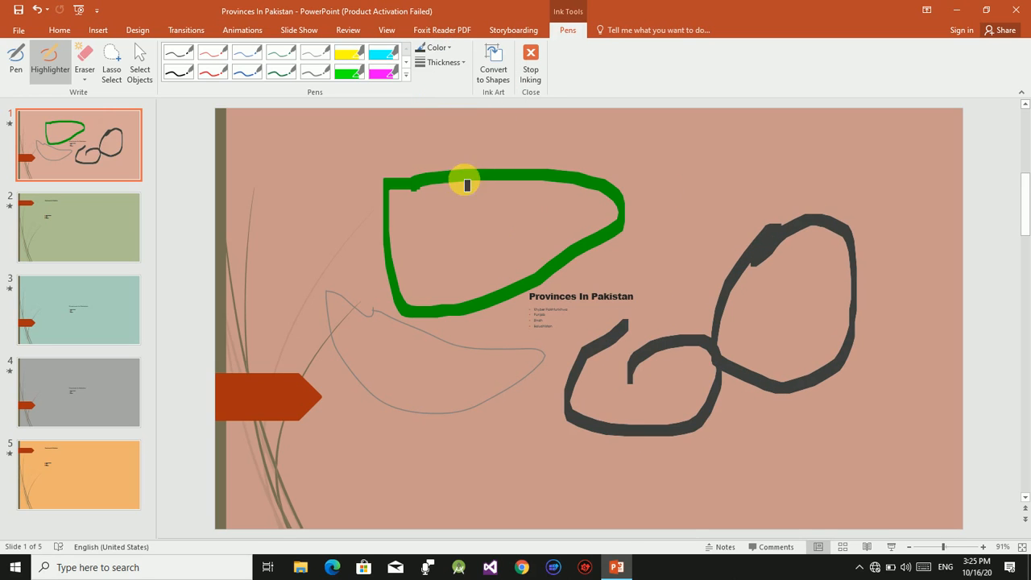
# Set the highlighter thickness to 6 pt and draw a freehand loop between the green shape and the dark gray loop.
pyautogui.click(463, 63)
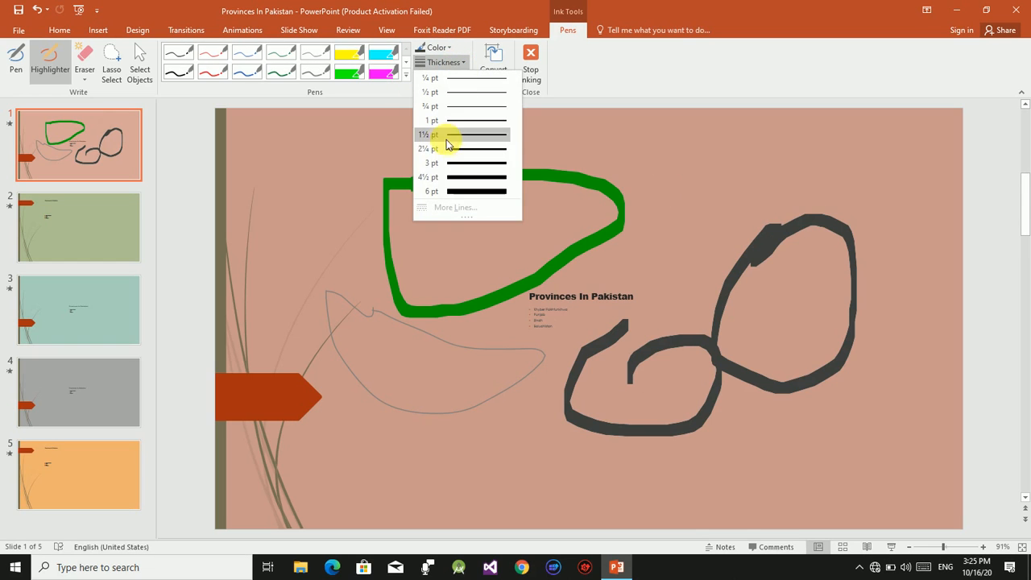
pyautogui.click(457, 192)
pyautogui.moveTo(707, 166)
pyautogui.mouseDown()
pyautogui.moveTo(713, 278)
pyautogui.moveTo(659, 205)
pyautogui.mouseUp()
pyautogui.click(452, 62)
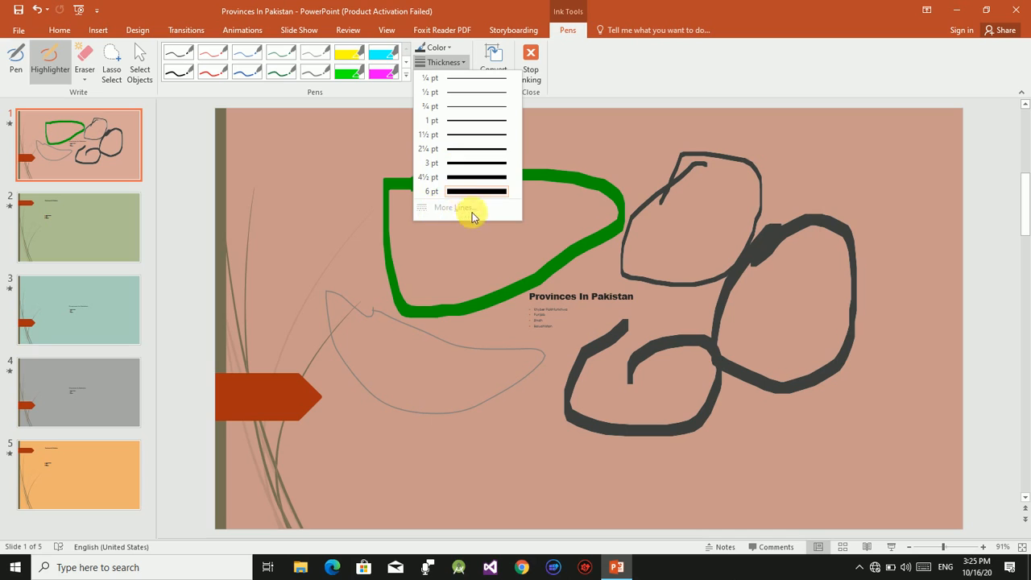
pyautogui.click(416, 384)
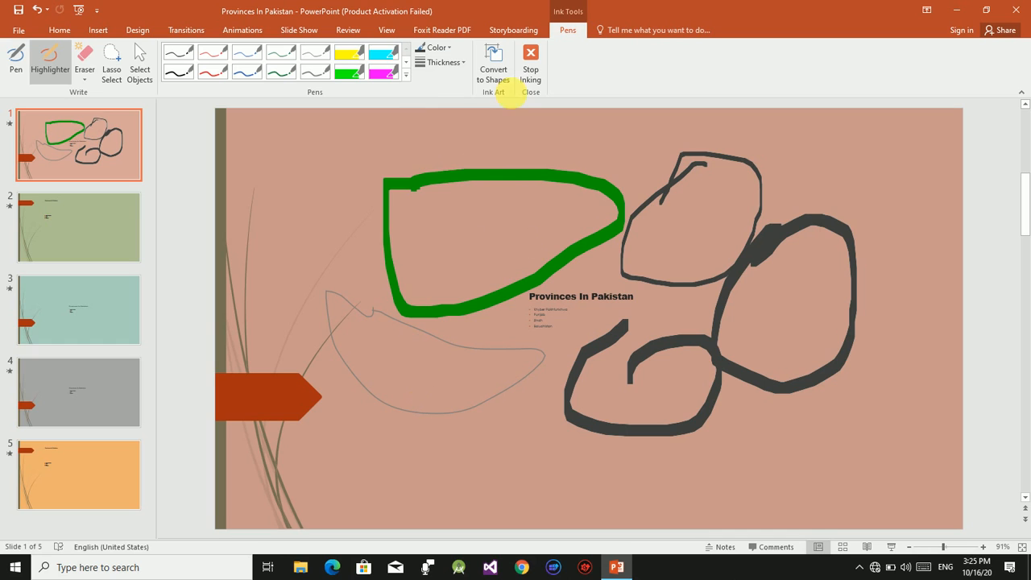
# Enable Convert to Shapes and draw two large highlighter loops overlapping the green shape.
pyautogui.click(495, 61)
pyautogui.moveTo(329, 142)
pyautogui.mouseDown()
pyautogui.moveTo(411, 202)
pyautogui.moveTo(311, 202)
pyautogui.moveTo(294, 246)
pyautogui.mouseUp()
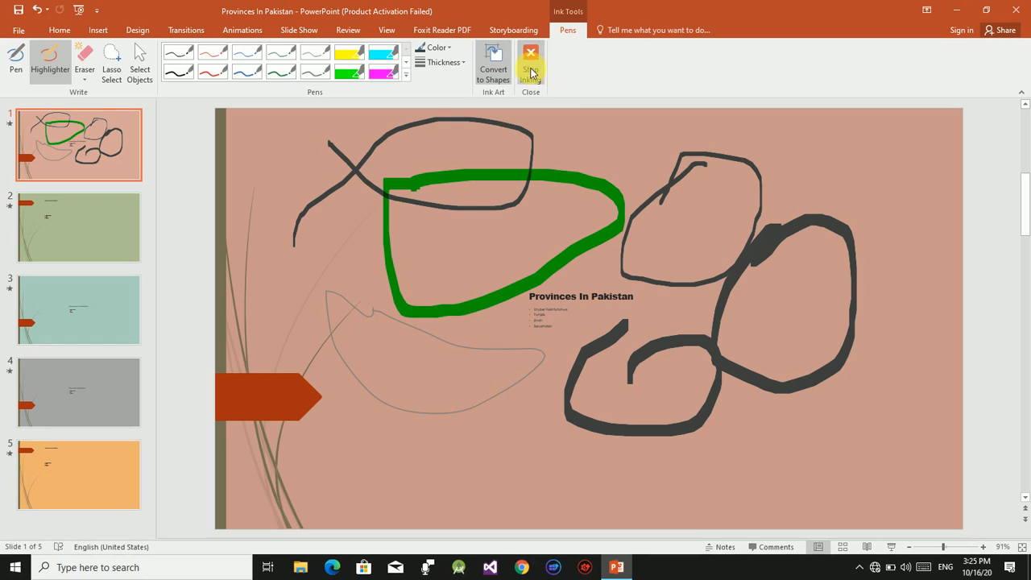
pyautogui.moveTo(271, 129)
pyautogui.mouseDown()
pyautogui.moveTo(593, 225)
pyautogui.moveTo(340, 145)
pyautogui.mouseUp()
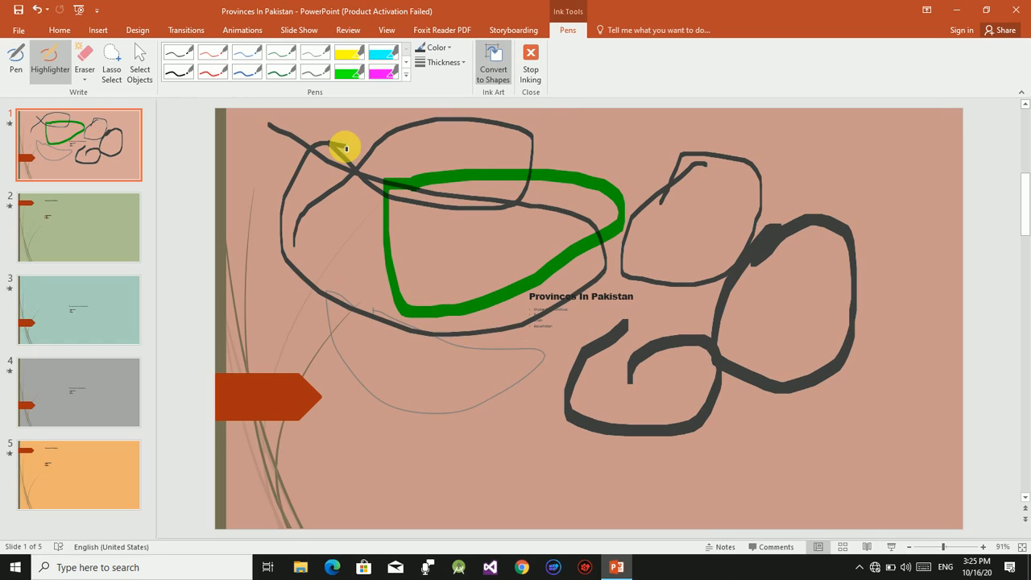
# Switch to the thin gray pen with Convert to Shapes on, and draw a circle below the green shape and a hexagon overlapping it.
pyautogui.click(15, 58)
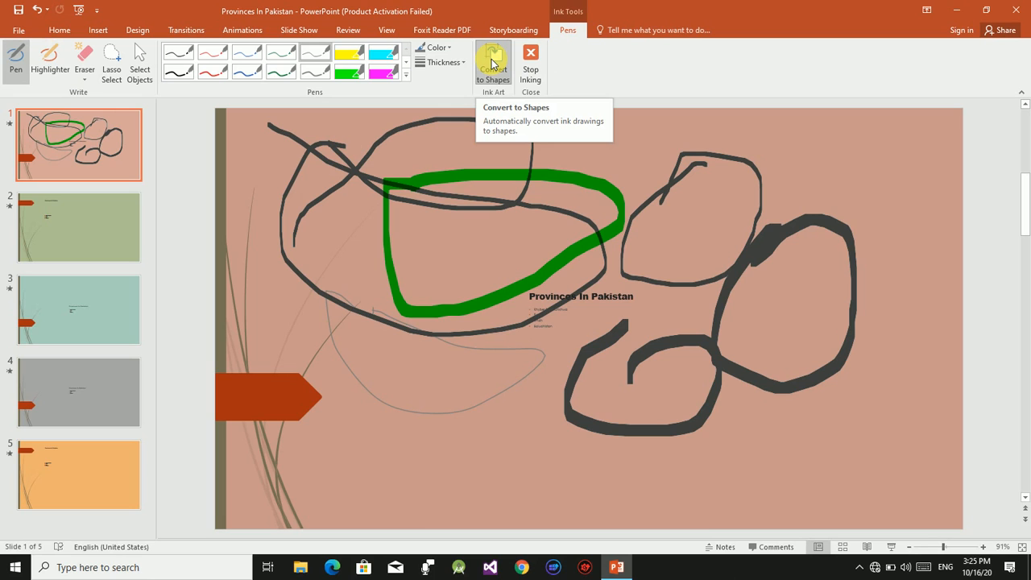
pyautogui.click(492, 64)
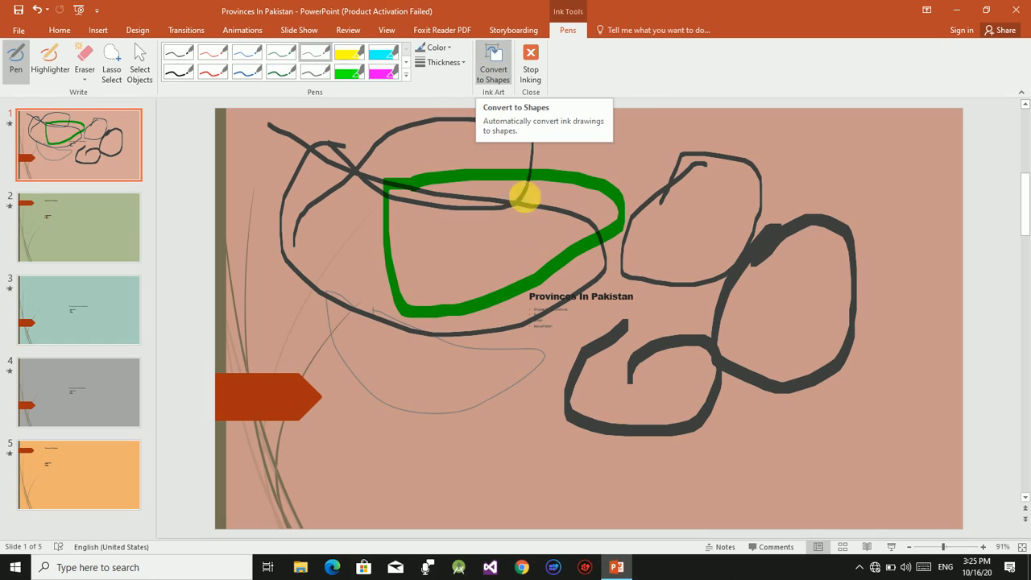
pyautogui.moveTo(446, 390)
pyautogui.mouseDown()
pyautogui.moveTo(392, 410)
pyautogui.moveTo(439, 354)
pyautogui.moveTo(402, 407)
pyautogui.mouseUp()
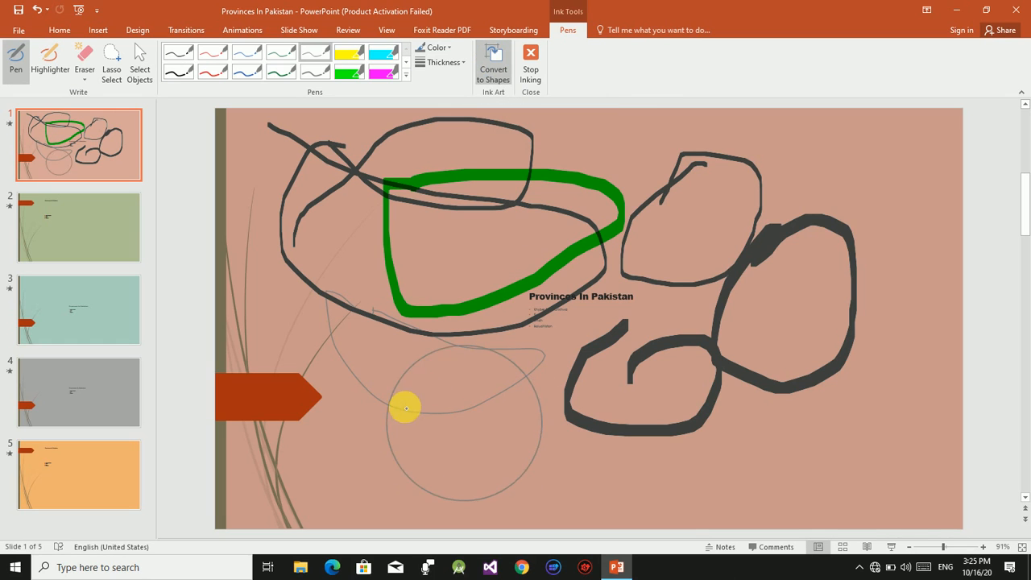
pyautogui.moveTo(444, 255)
pyautogui.mouseDown()
pyautogui.moveTo(416, 239)
pyautogui.moveTo(467, 247)
pyautogui.moveTo(454, 249)
pyautogui.mouseUp()
# Draw more gray pen shapes on the right half of the slide, including overlapping loops, a small bottle-like outline, a parallelogram and a hexagon.
pyautogui.moveTo(725, 143)
pyautogui.mouseDown()
pyautogui.moveTo(706, 129)
pyautogui.moveTo(663, 175)
pyautogui.moveTo(725, 204)
pyautogui.moveTo(757, 156)
pyautogui.moveTo(730, 129)
pyautogui.moveTo(709, 132)
pyautogui.moveTo(672, 235)
pyautogui.moveTo(738, 187)
pyautogui.moveTo(652, 193)
pyautogui.moveTo(709, 236)
pyautogui.mouseUp()
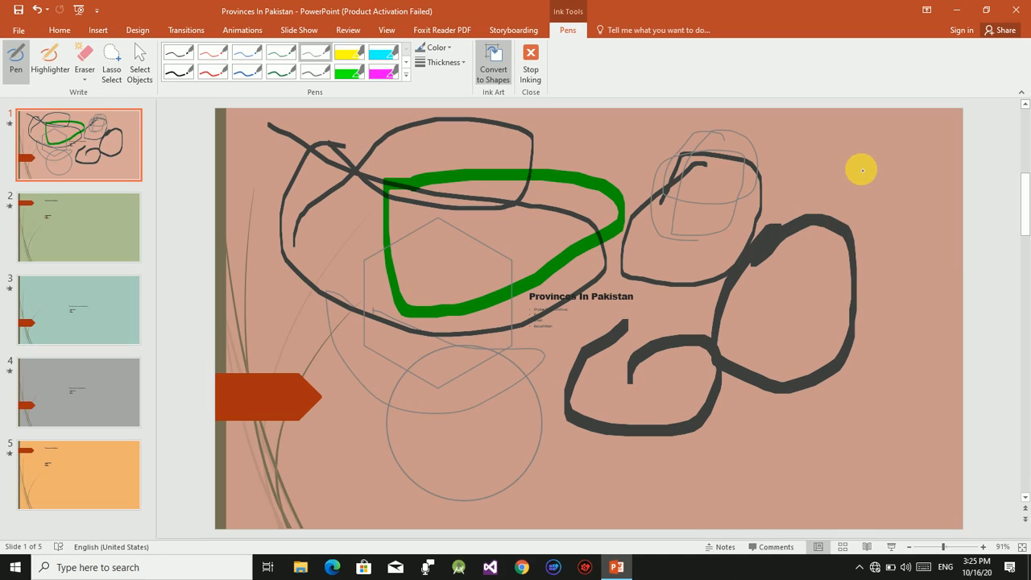
pyautogui.moveTo(862, 163)
pyautogui.mouseDown()
pyautogui.moveTo(851, 202)
pyautogui.moveTo(870, 191)
pyautogui.moveTo(867, 167)
pyautogui.mouseUp()
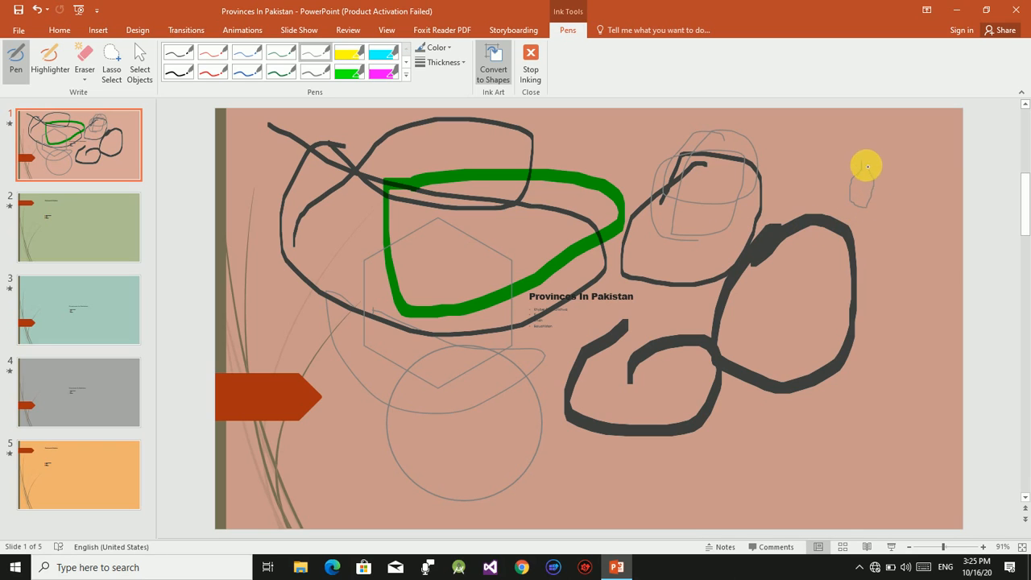
pyautogui.moveTo(905, 237)
pyautogui.mouseDown()
pyautogui.moveTo(894, 283)
pyautogui.moveTo(932, 247)
pyautogui.moveTo(912, 241)
pyautogui.mouseUp()
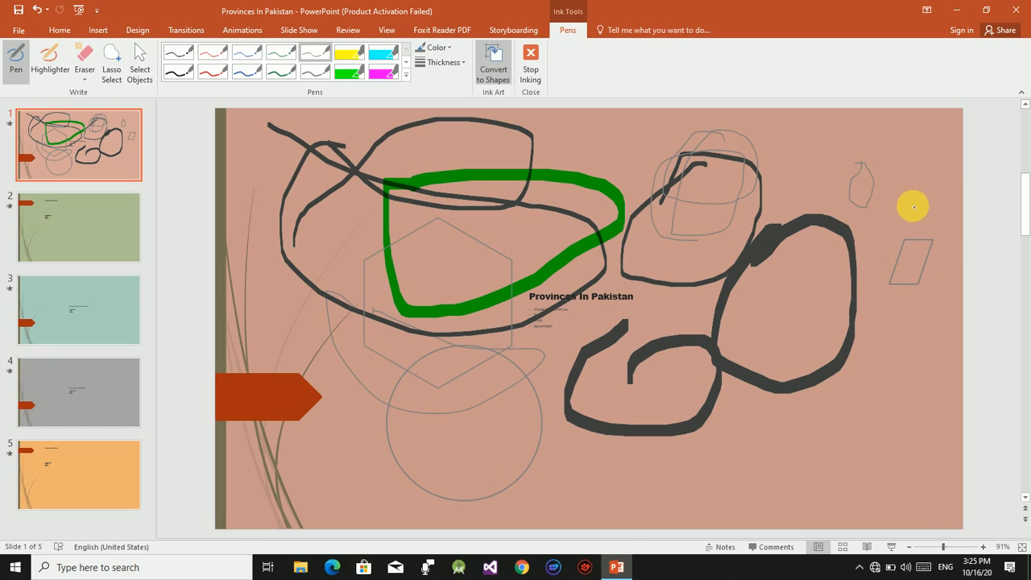
pyautogui.moveTo(911, 158); pyautogui.dragTo(881, 196)
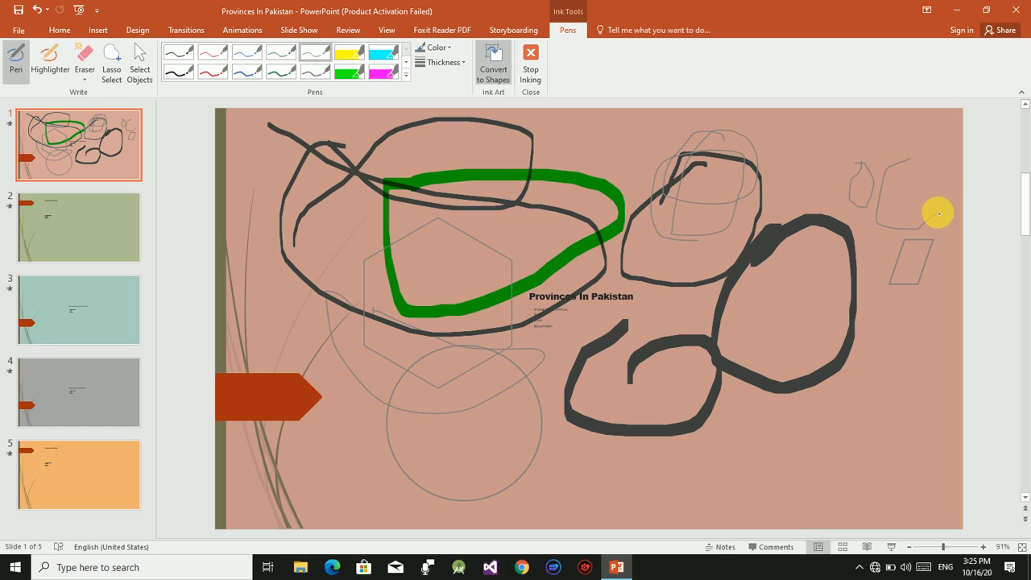
pyautogui.moveTo(911, 159)
pyautogui.mouseDown()
pyautogui.moveTo(951, 223)
pyautogui.moveTo(938, 215)
pyautogui.mouseUp()
pyautogui.moveTo(897, 330)
pyautogui.mouseDown()
pyautogui.moveTo(866, 410)
pyautogui.moveTo(915, 344)
pyautogui.mouseUp()
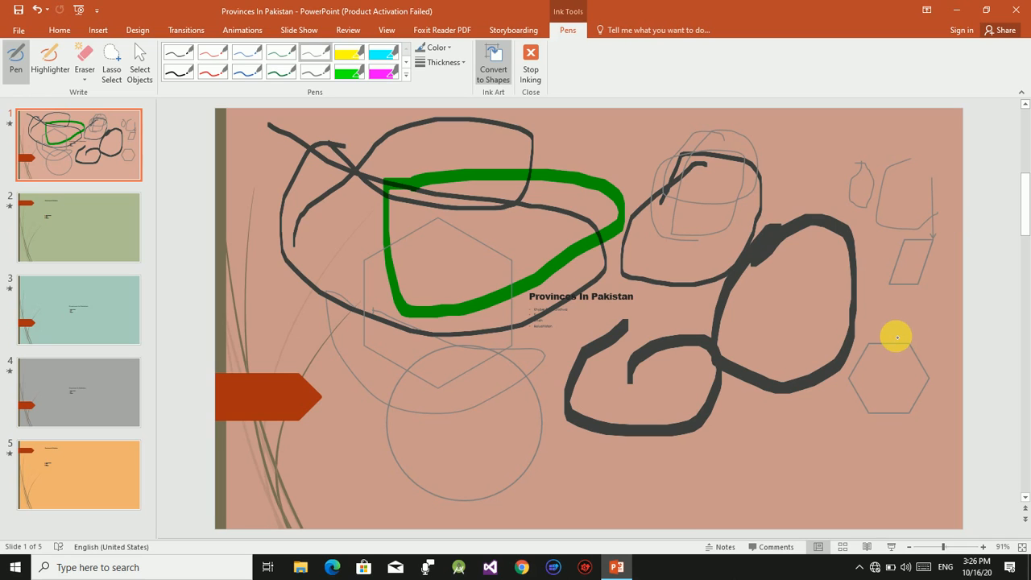
# Draw a circle and a small square below the thick dark loops with Convert to Shapes on, and stop inking.
pyautogui.moveTo(755, 421)
pyautogui.mouseDown()
pyautogui.moveTo(814, 470)
pyautogui.moveTo(787, 433)
pyautogui.mouseUp()
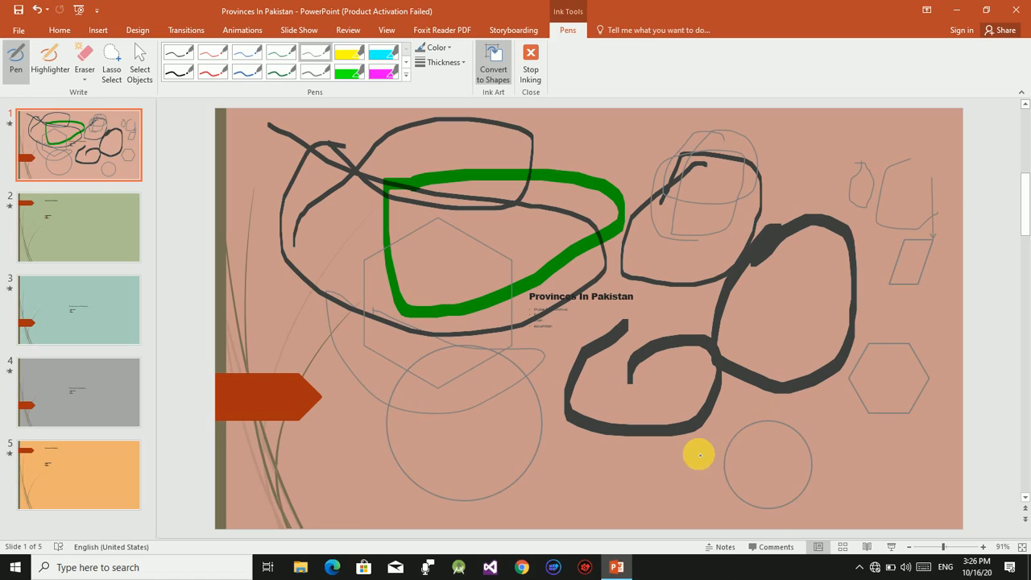
pyautogui.moveTo(615, 460)
pyautogui.mouseDown()
pyautogui.moveTo(643, 461)
pyautogui.moveTo(651, 506)
pyautogui.moveTo(621, 510)
pyautogui.moveTo(605, 488)
pyautogui.moveTo(608, 461)
pyautogui.mouseUp()
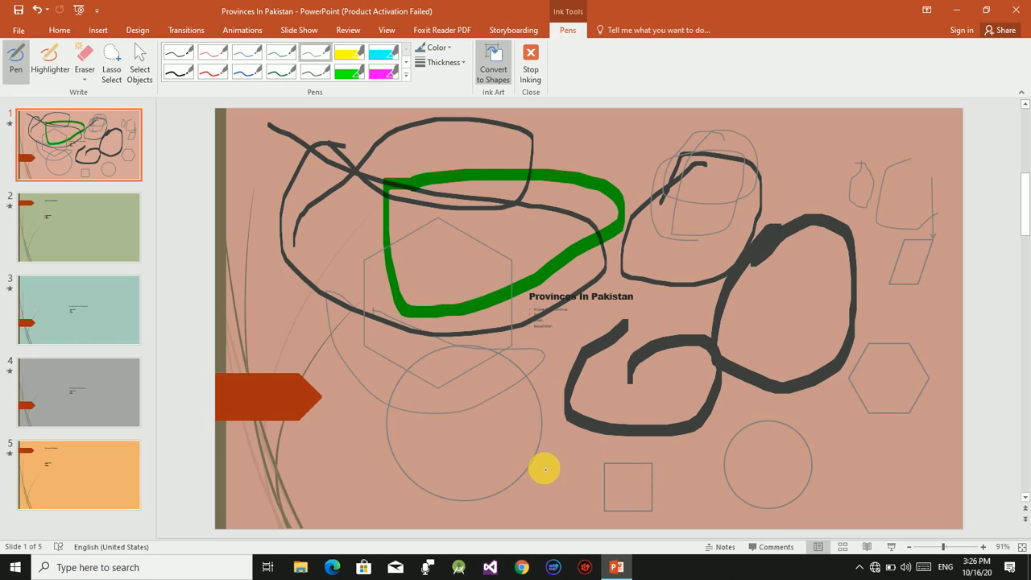
pyautogui.click(491, 71)
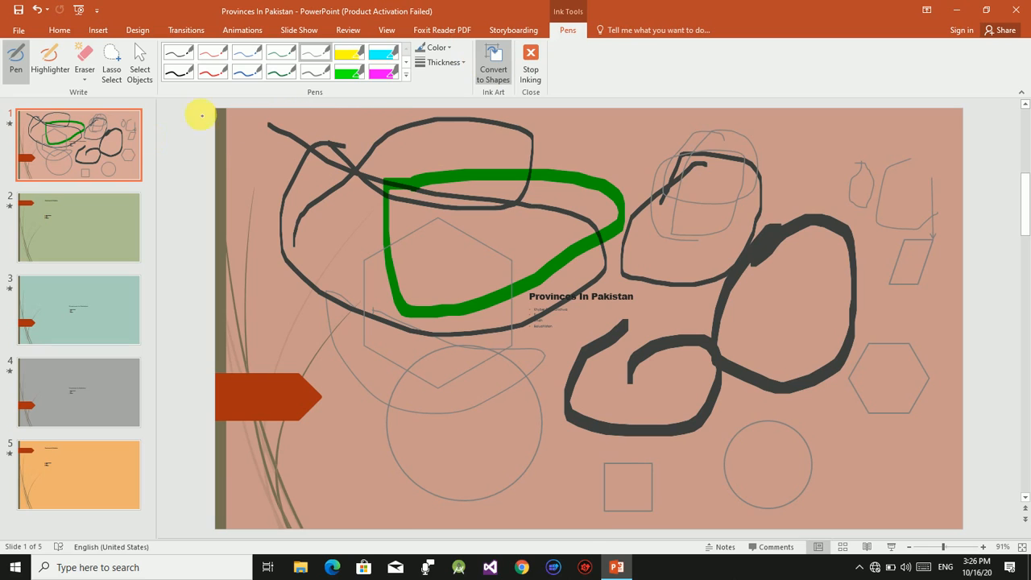
pyautogui.click(496, 71)
pyautogui.click(531, 72)
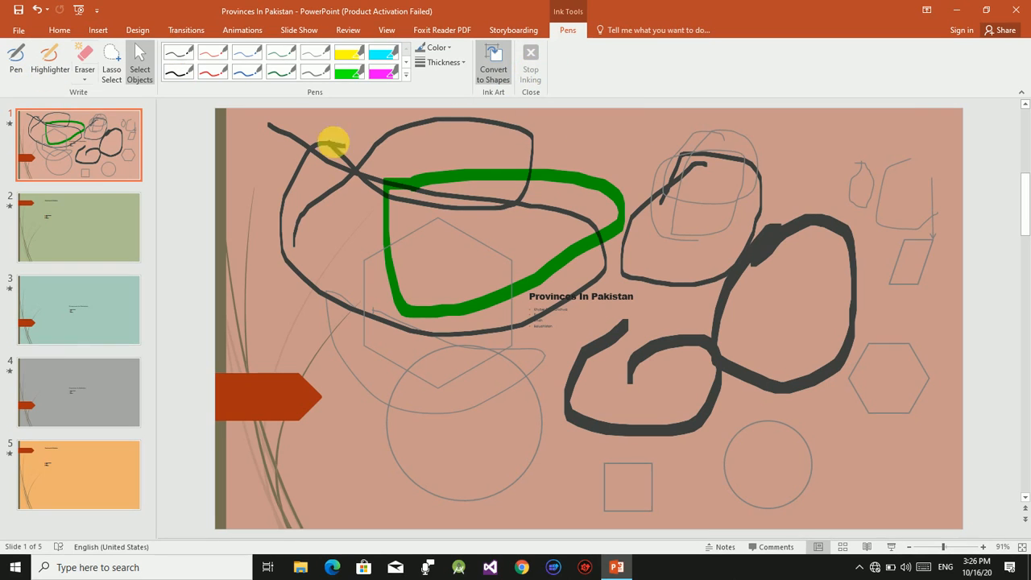
# Erase the freehand pen and highlighter strokes from slide 1 with the Stroke Eraser, leaving the converted shapes, and exit the eraser.
pyautogui.click(84, 62)
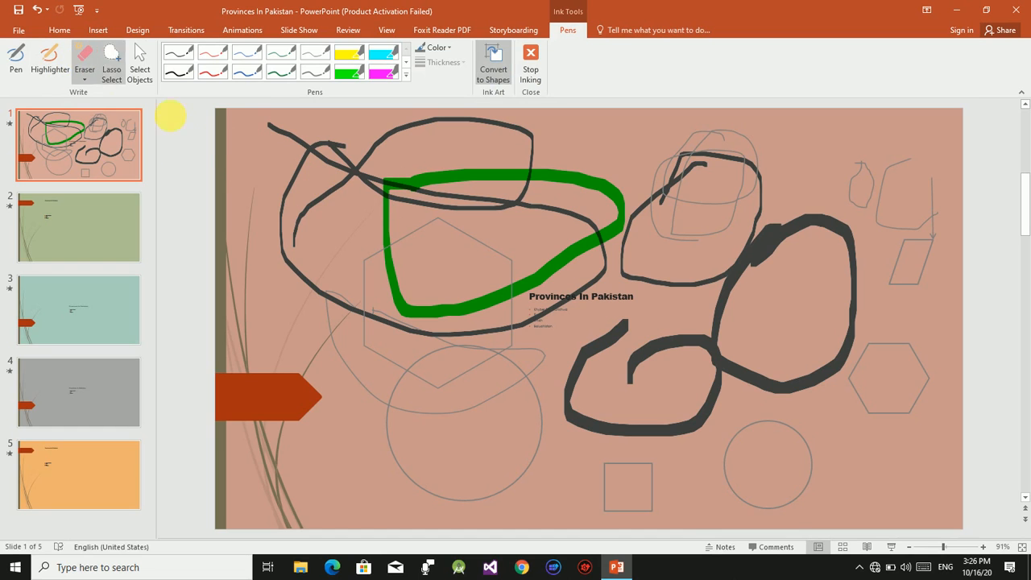
pyautogui.click(86, 81)
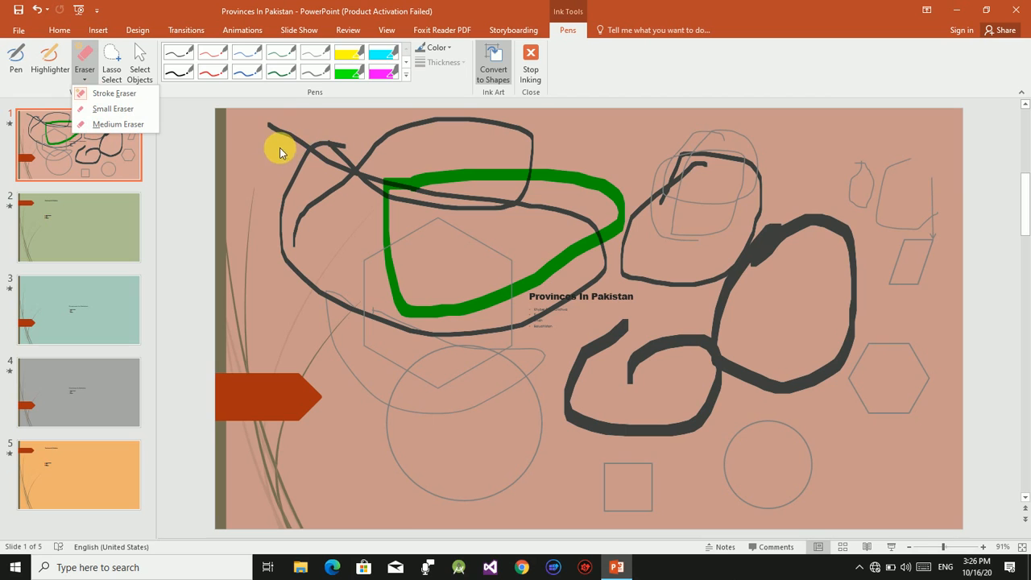
pyautogui.click(248, 119)
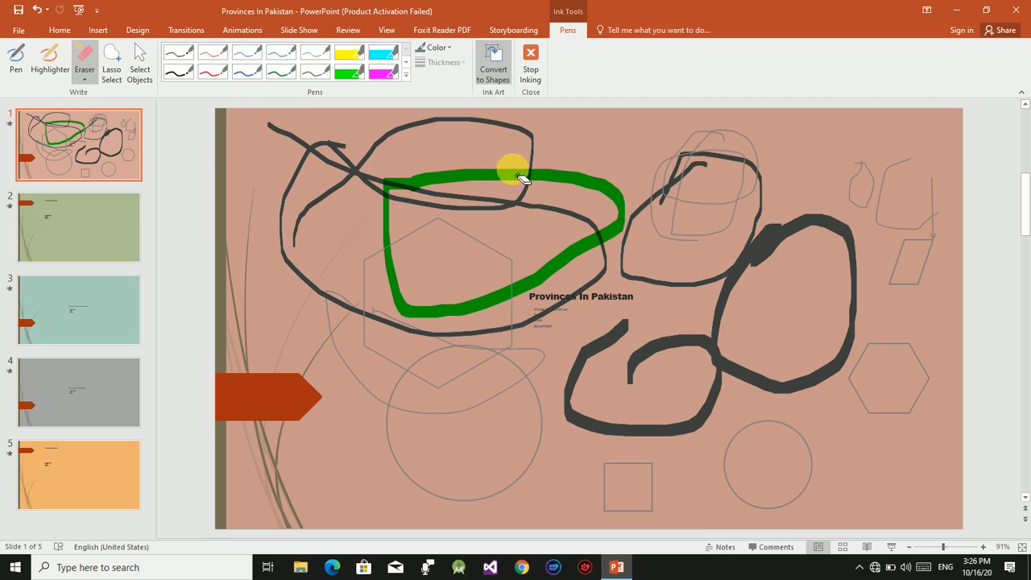
pyautogui.moveTo(513, 169); pyautogui.dragTo(472, 315)
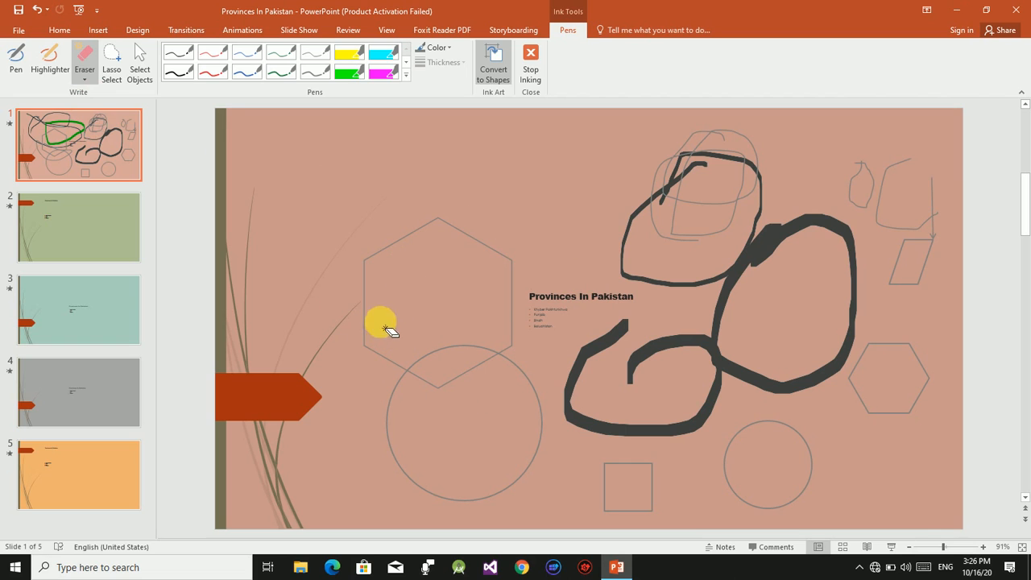
pyautogui.moveTo(529, 396)
pyautogui.mouseDown()
pyautogui.moveTo(663, 338)
pyautogui.moveTo(858, 282)
pyautogui.moveTo(614, 398)
pyautogui.moveTo(890, 283)
pyautogui.moveTo(915, 247)
pyautogui.moveTo(935, 185)
pyautogui.moveTo(912, 340)
pyautogui.moveTo(894, 263)
pyautogui.moveTo(962, 266)
pyautogui.mouseUp()
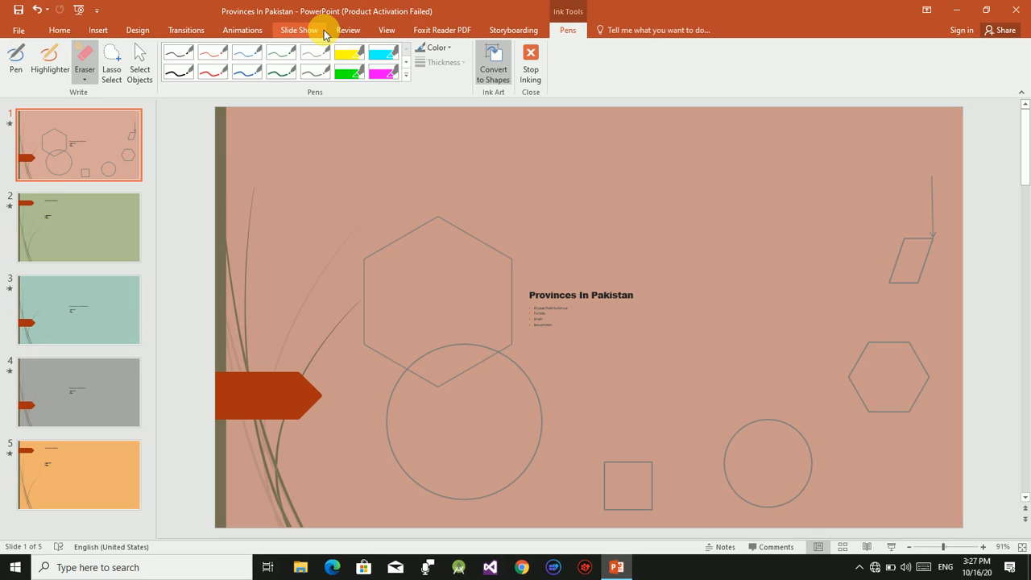
pyautogui.press('Escape')
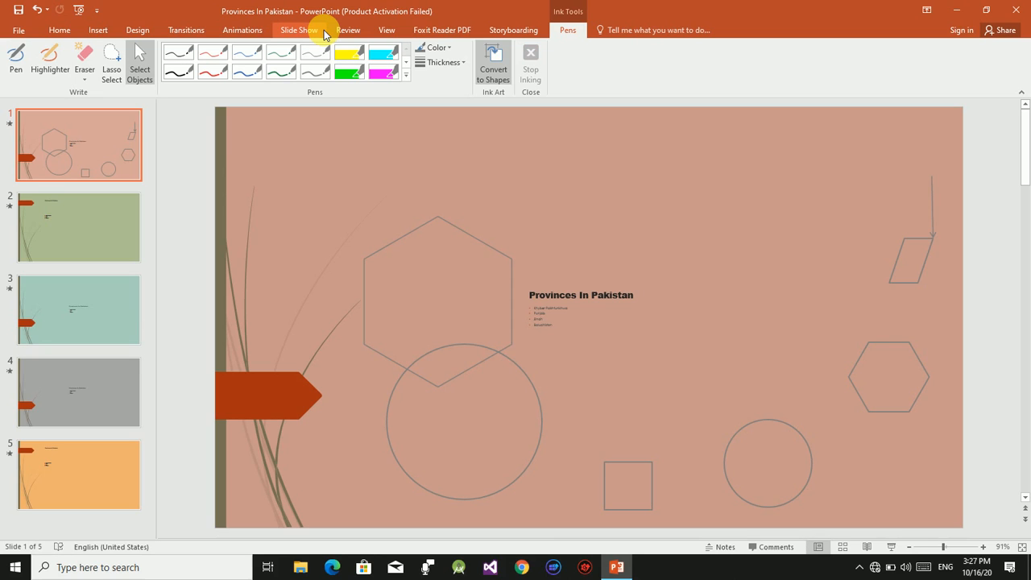